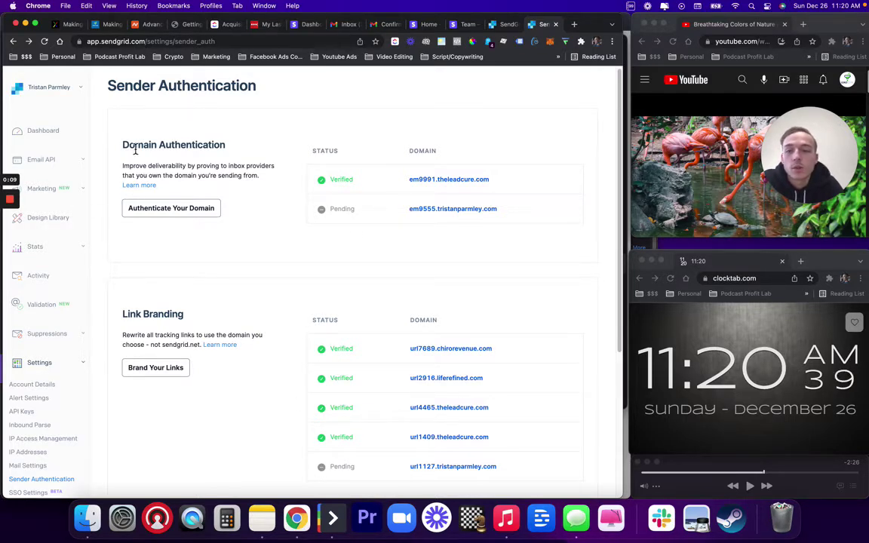
Begin authenticating a new sending domain with Namecheap as the DNS host.
left_click(49, 92)
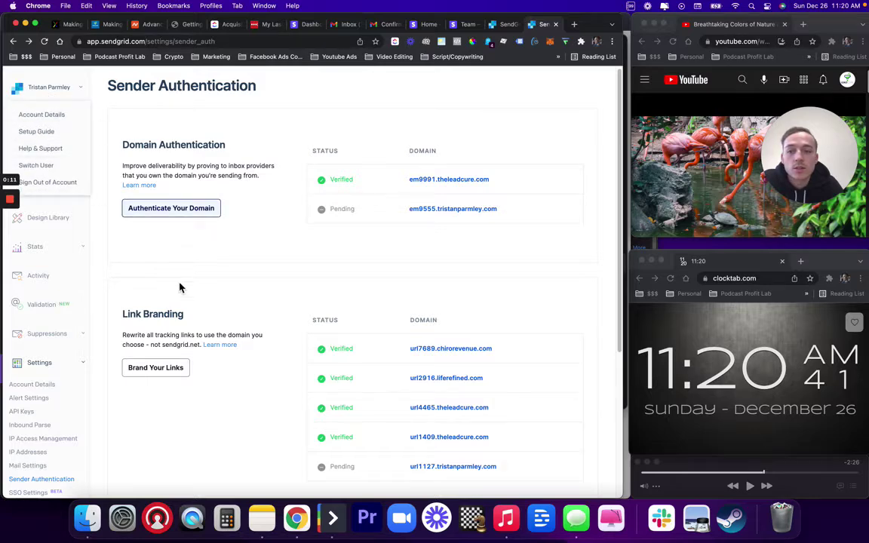
left_click(154, 213)
left_click(144, 192)
scroll(163, 331, "down", 3)
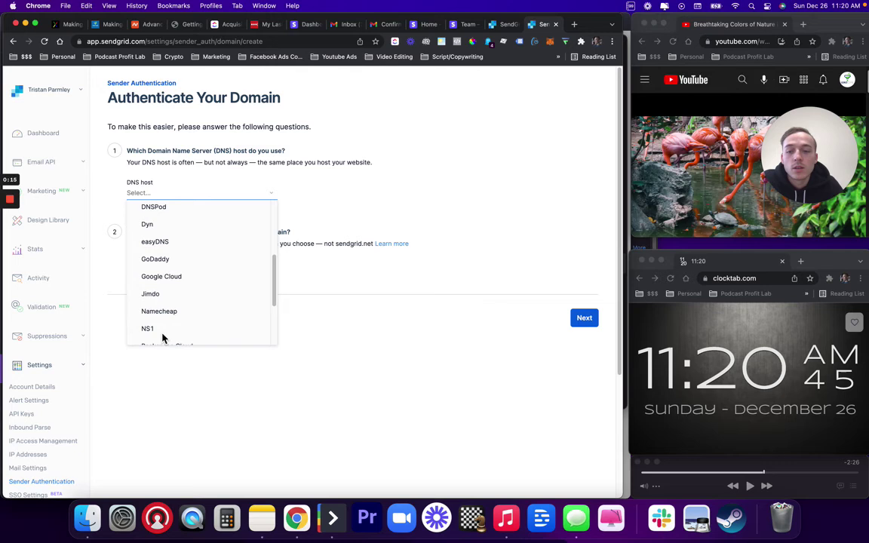
scroll(151, 286, "down", 3)
scroll(143, 234, "up", 8)
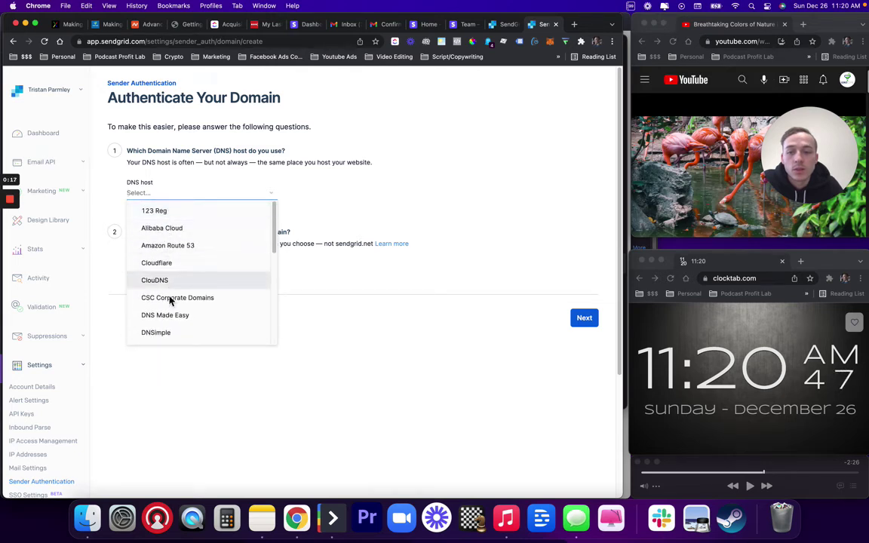
scroll(170, 310, "down", 10)
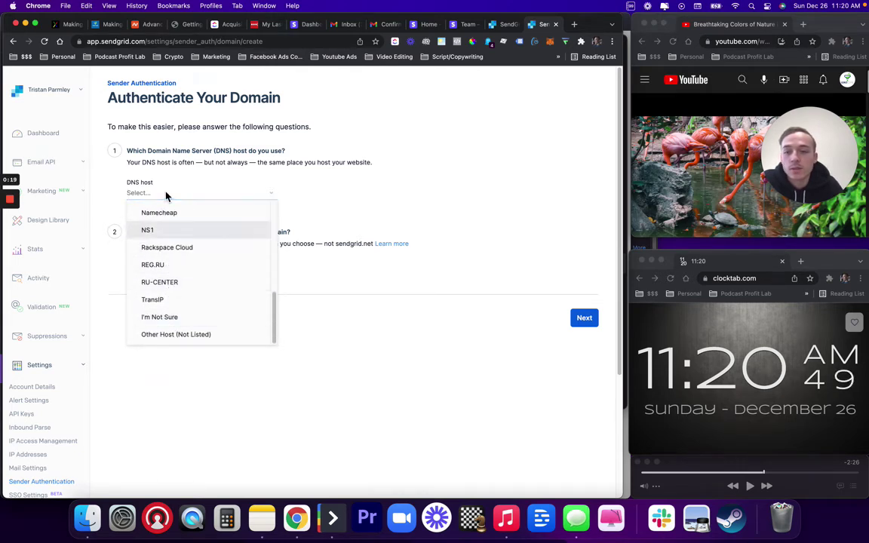
left_click(169, 214)
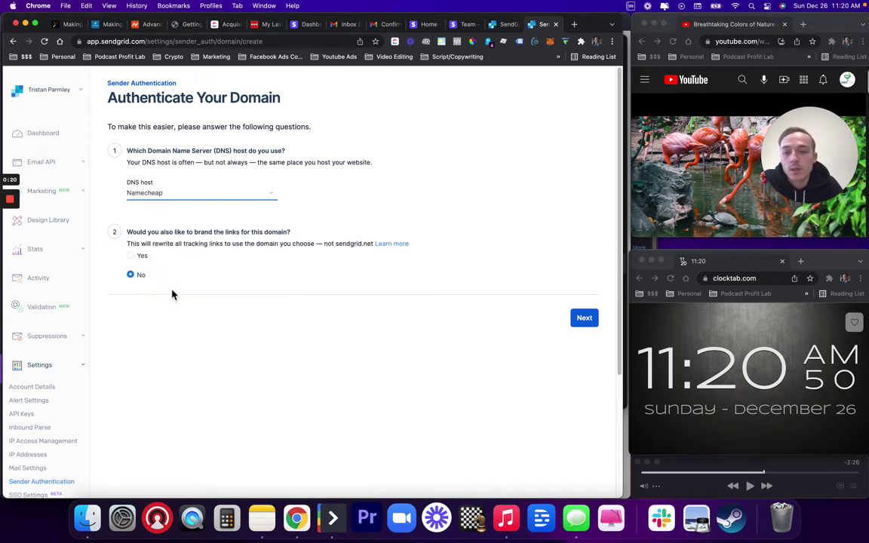
Choose to brand links and enter tristanparmley as the From Domain.
left_click(133, 256)
left_click(595, 317)
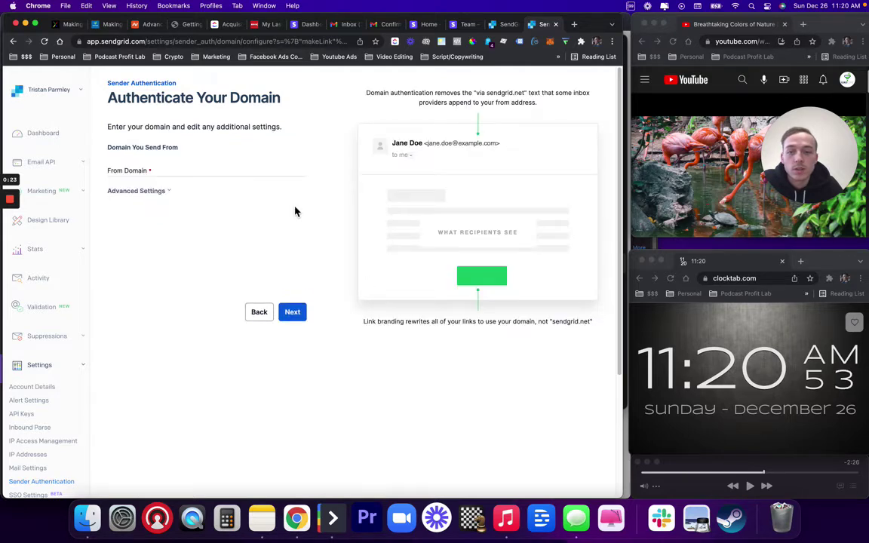
left_click(178, 169)
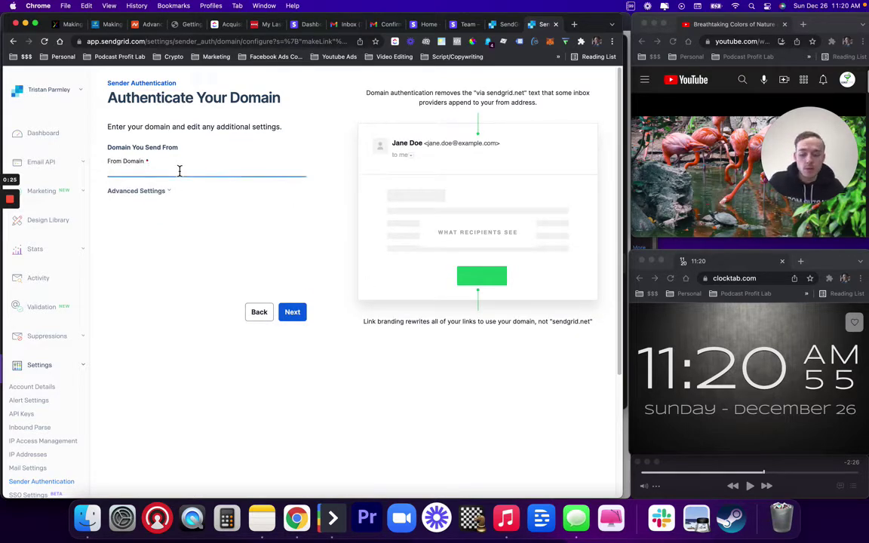
type("tristanparmley.com")
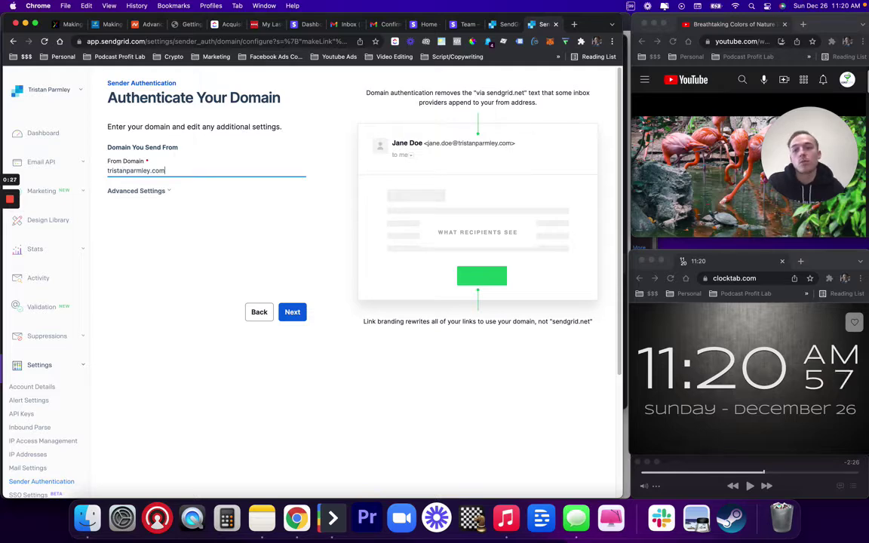
Submit the domain, look at the Send To A Coworker option, then review the five CNAME records.
left_click(294, 313)
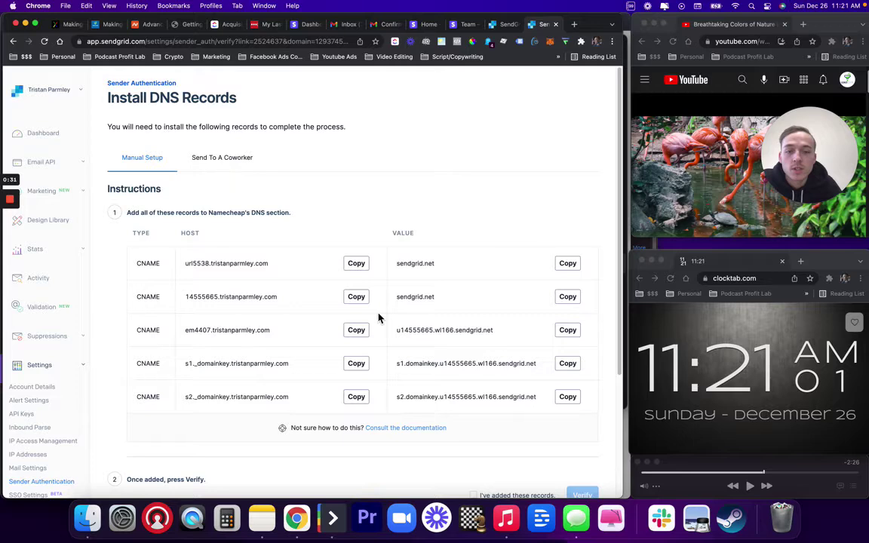
scroll(370, 328, "down", 1)
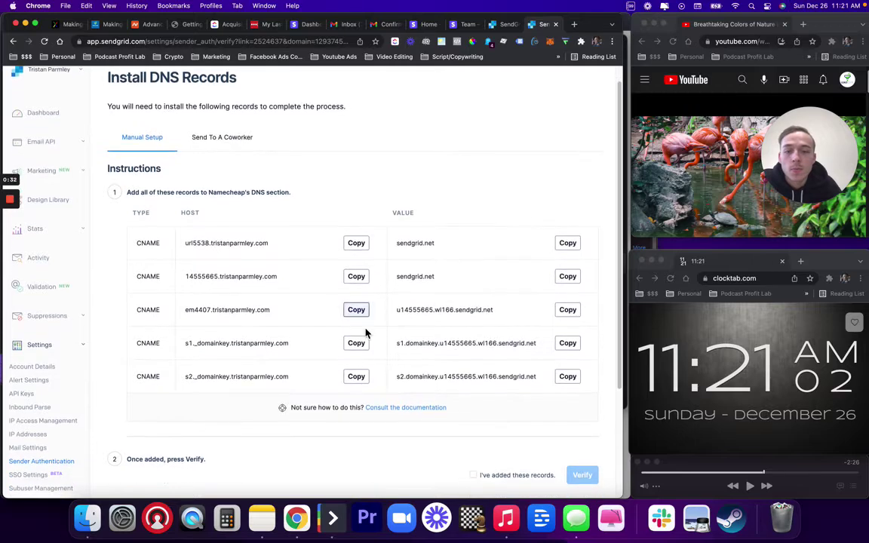
left_click(230, 141)
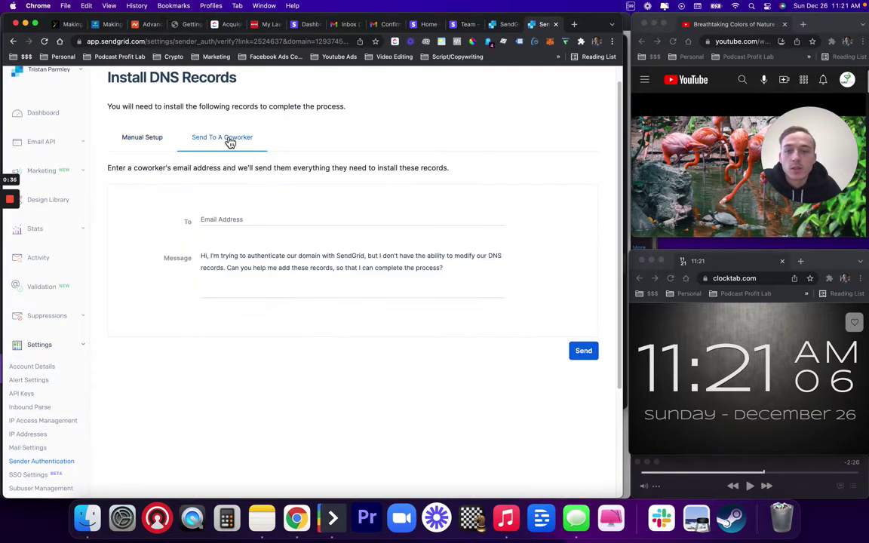
left_click(315, 221)
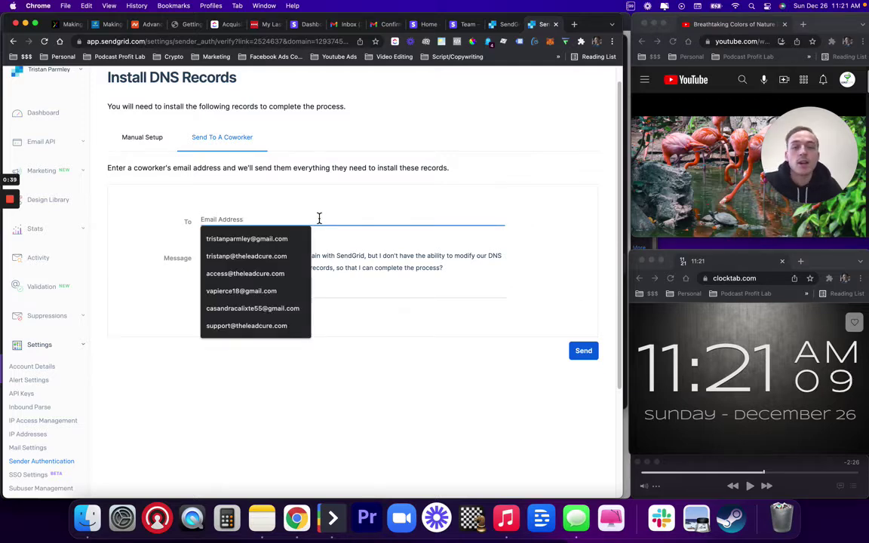
left_click(152, 141)
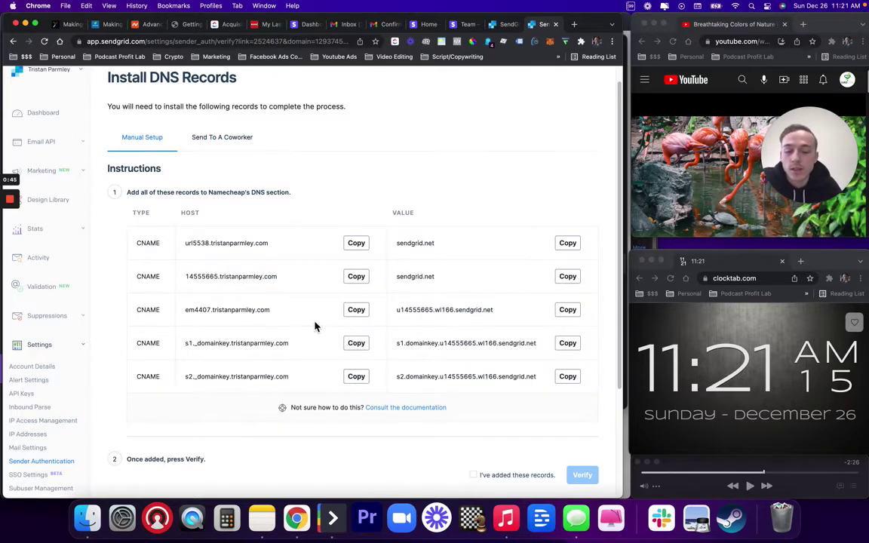
scroll(301, 316, "down", 2)
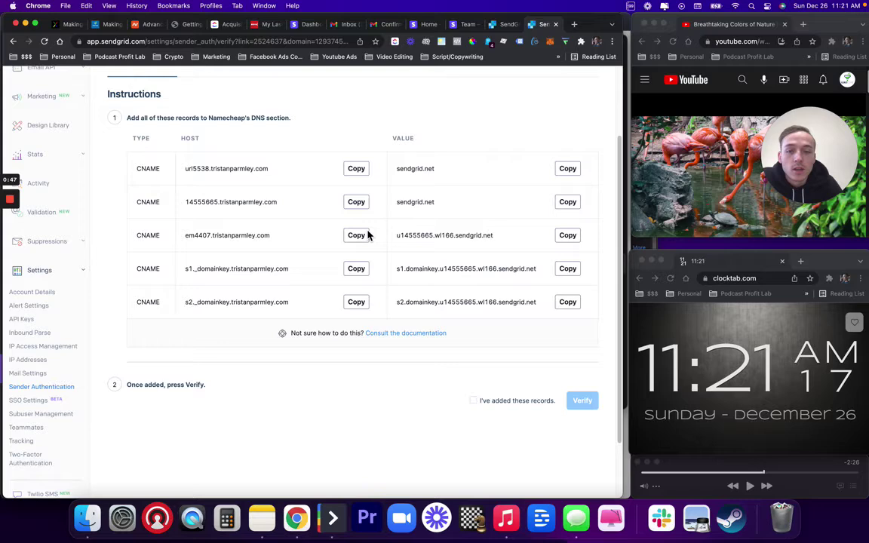
Add a new host record in the domain's Namecheap DNS settings.
left_click(138, 25)
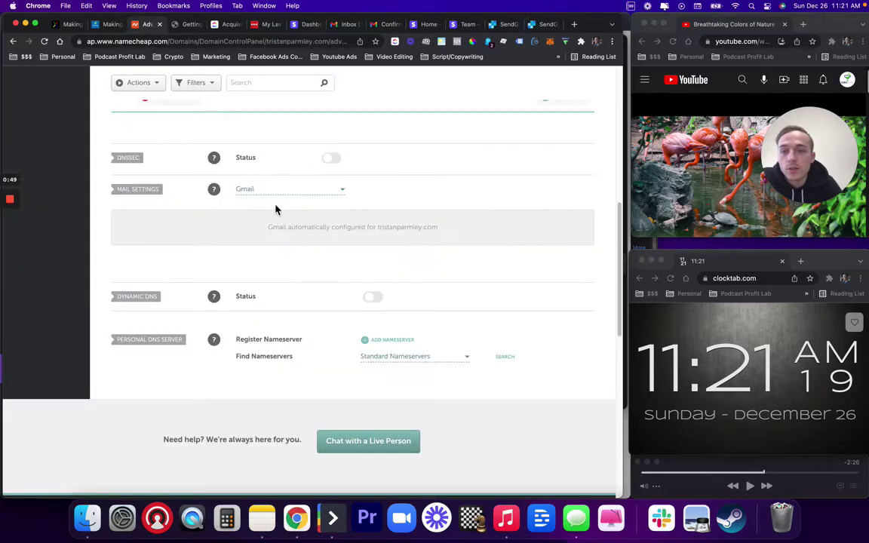
scroll(276, 210, "up", 15)
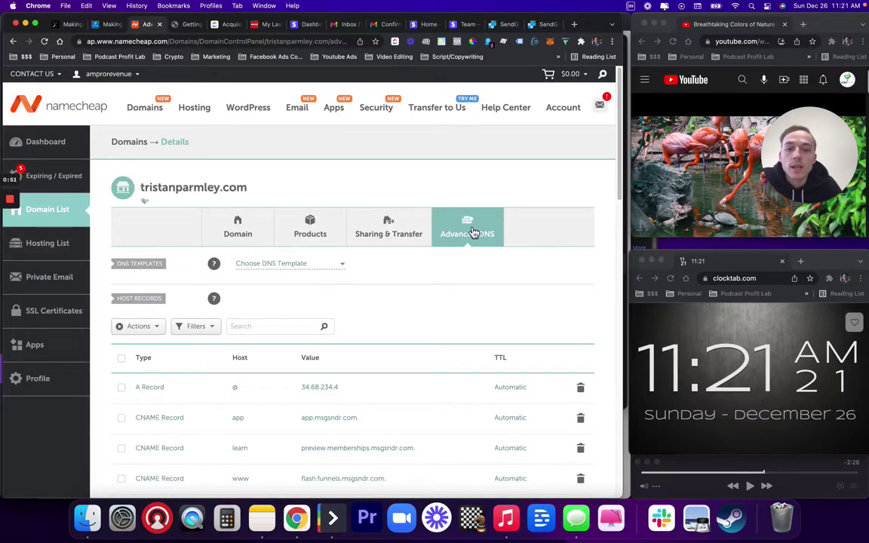
scroll(350, 343, "down", 5)
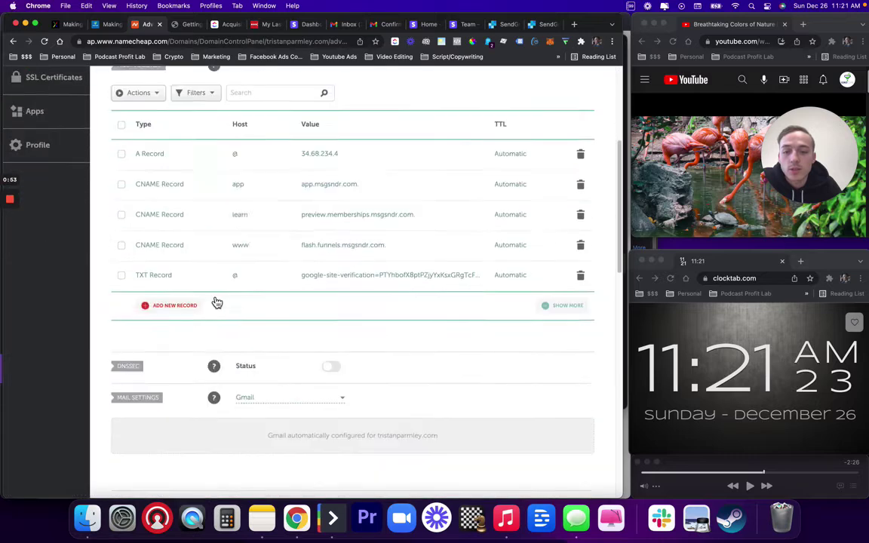
scroll(188, 322, "up", 2)
left_click(175, 354)
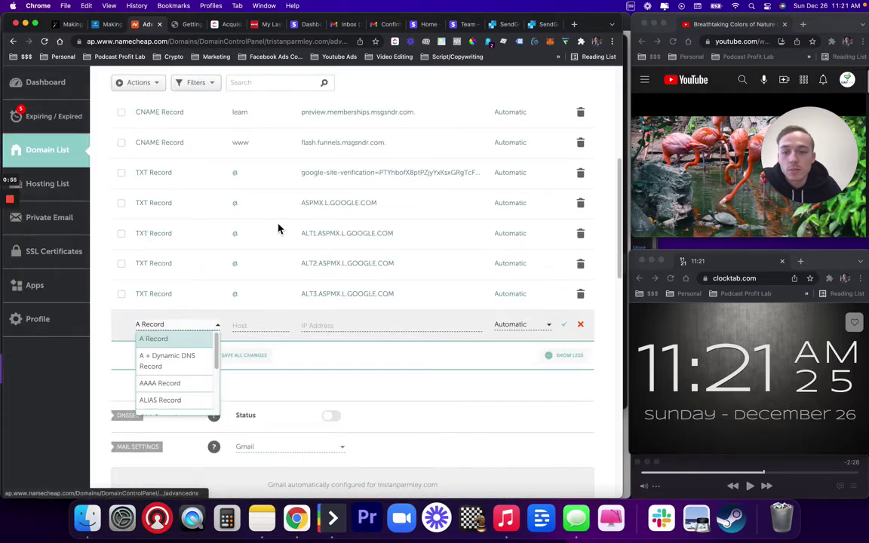
Glance over the GoHighLevel tabs, then place the SendGrid tab beside the Namecheap tab.
left_click(188, 26)
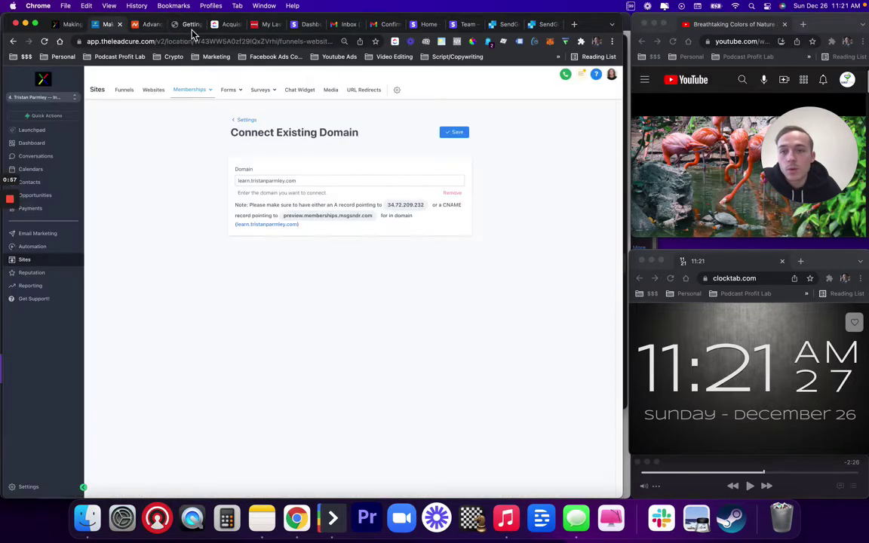
left_click(145, 27)
left_click(112, 25)
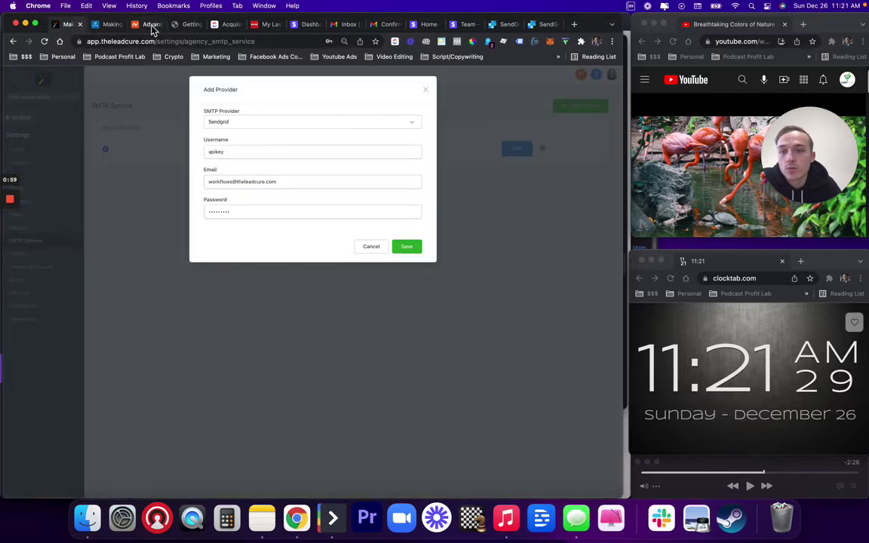
left_click(145, 26)
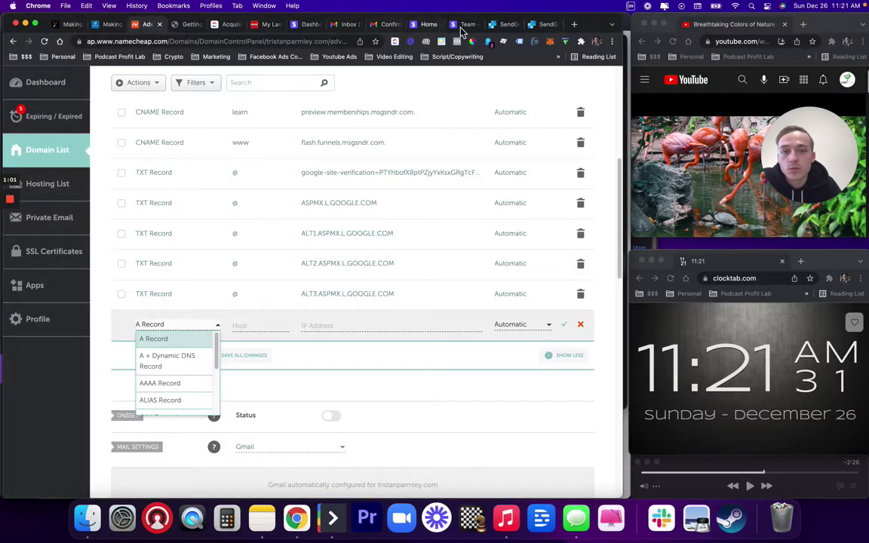
left_click(502, 29)
left_click_drag(528, 26, 192, 26)
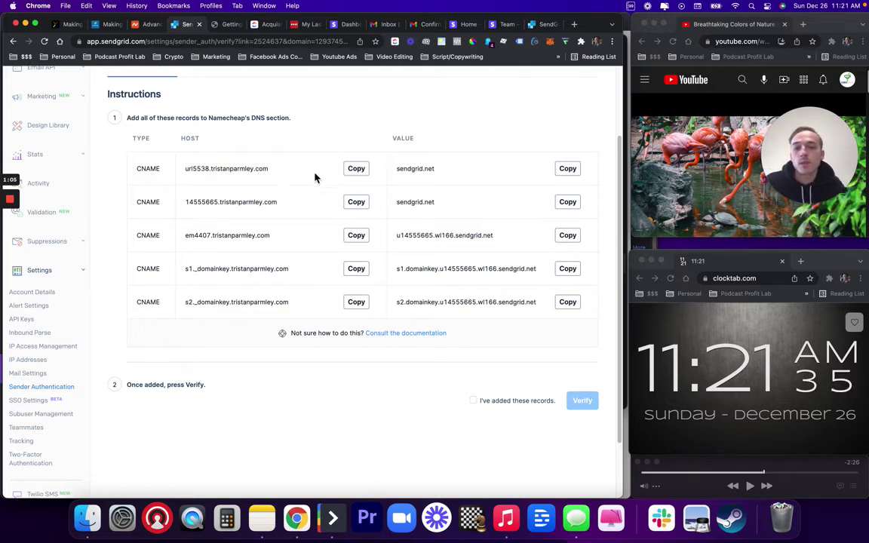
Make the new Namecheap record a CNAME with the pasted url5538 host, trimmed of the domain.
left_click(144, 24)
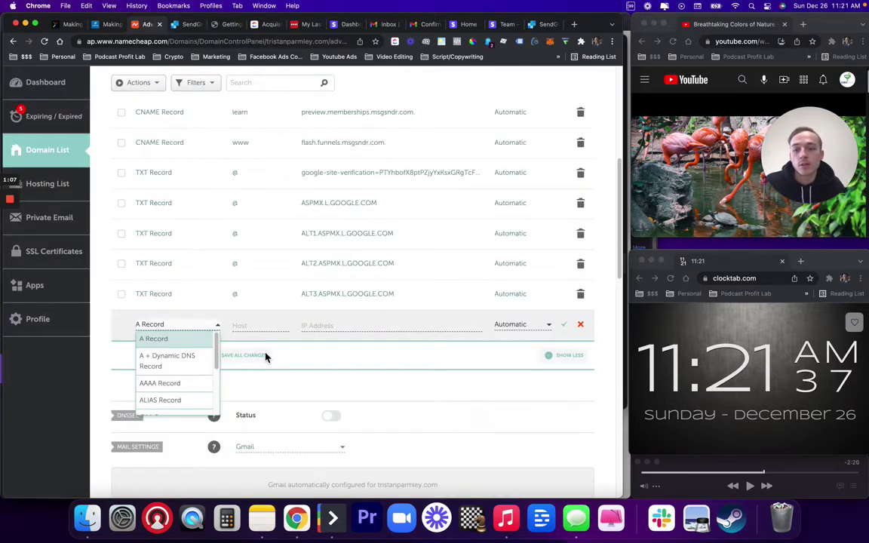
scroll(163, 374, "down", 4)
left_click(173, 341)
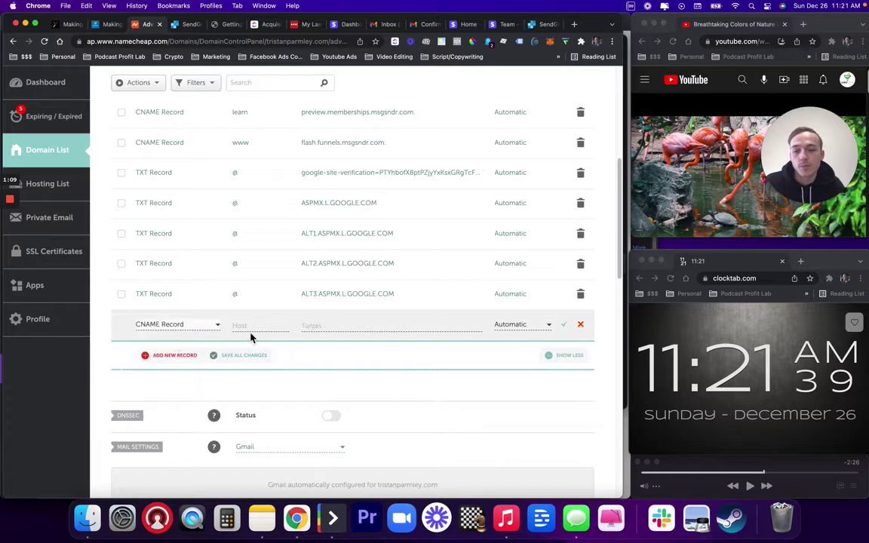
left_click(257, 327)
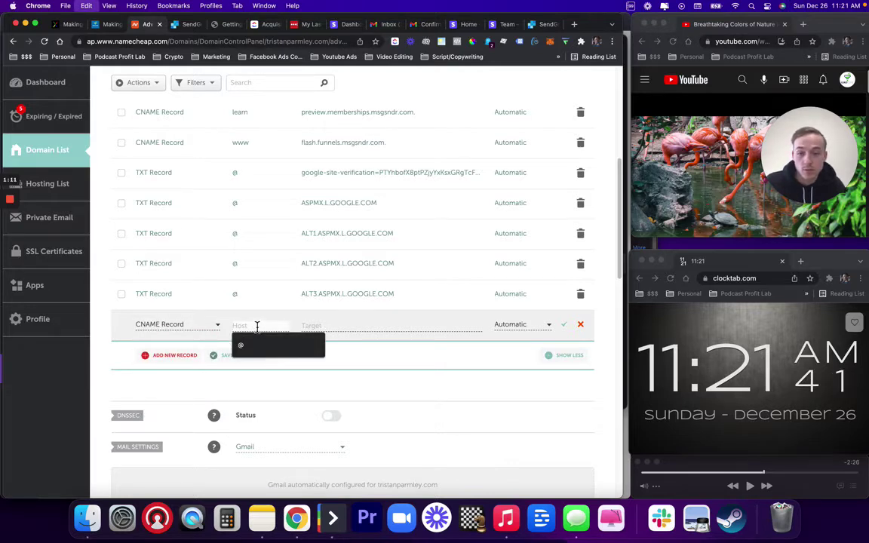
type("tristanparmley.com")
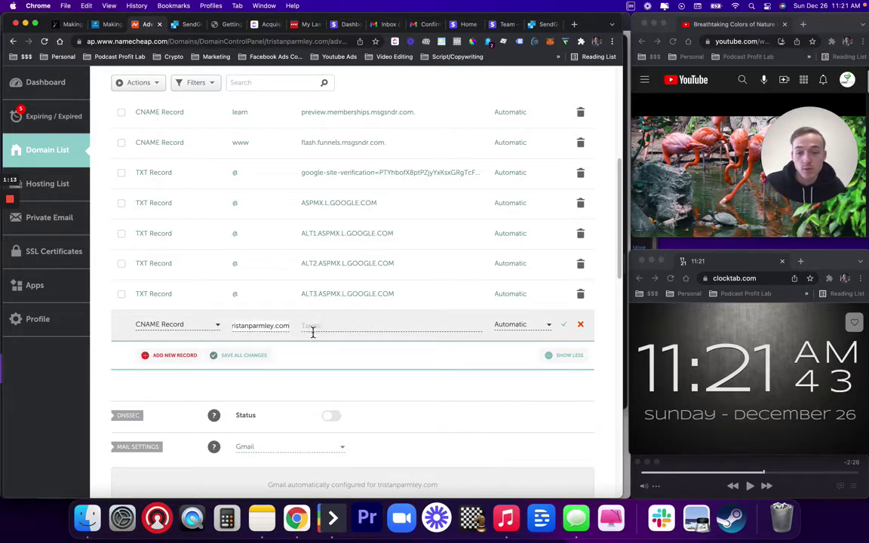
key("Left")
key("Left")
key("Left")
key("Left")
key("Left")
key("Left")
key("Left")
key("Left")
key("Left")
key("Left")
key("Left")
key("Left")
key("Left")
key("Left")
key("Left")
key("Left")
key("Left")
key("Left")
key("Left")
key("Left")
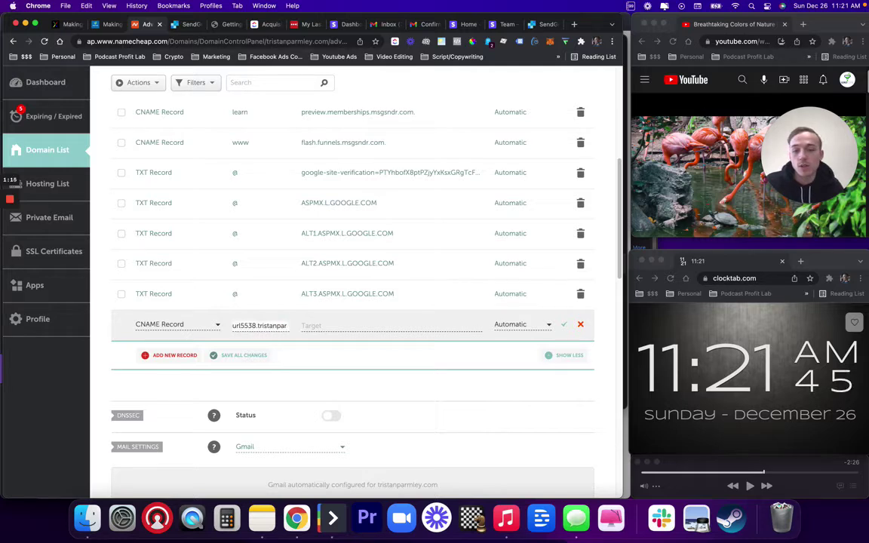
key("BackSpace")
key("BackSpace")
key("BackSpace")
key("BackSpace")
key("BackSpace")
key("BackSpace")
key("BackSpace")
key("BackSpace")
key("BackSpace")
key("BackSpace")
key("BackSpace")
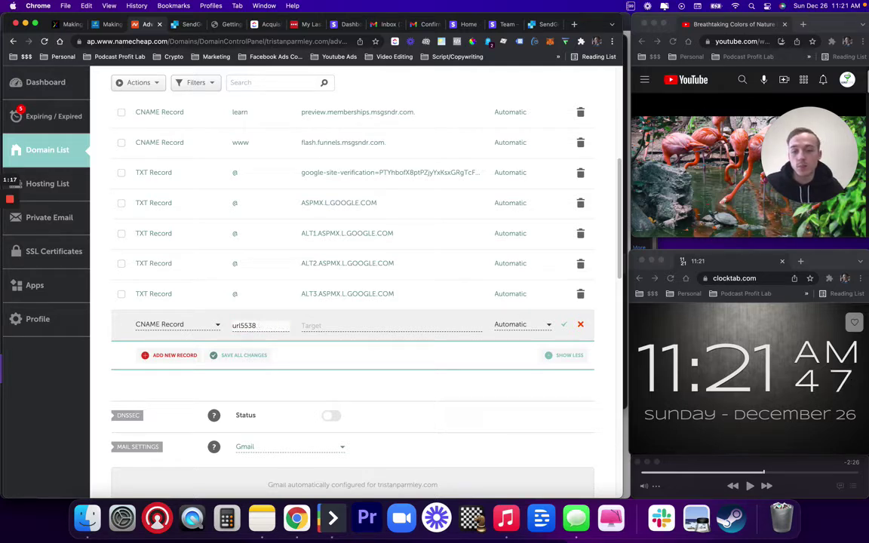
left_click(315, 326)
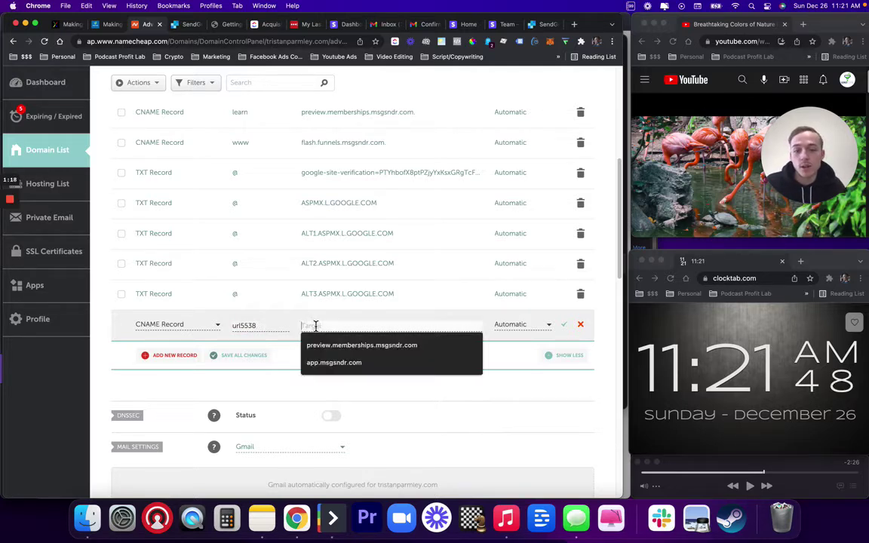
Set the url5538 record's target to sendgrid.net copied from SendGrid, and save it.
left_click(186, 25)
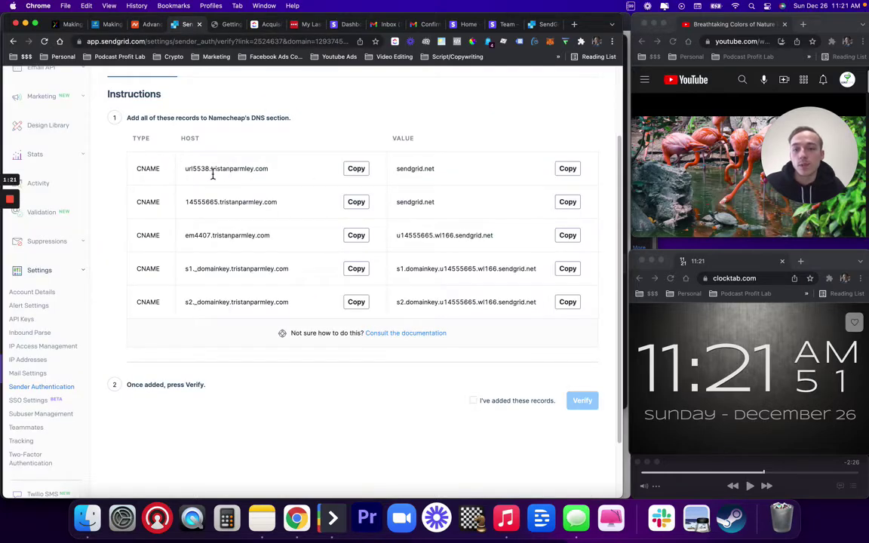
left_click(567, 169)
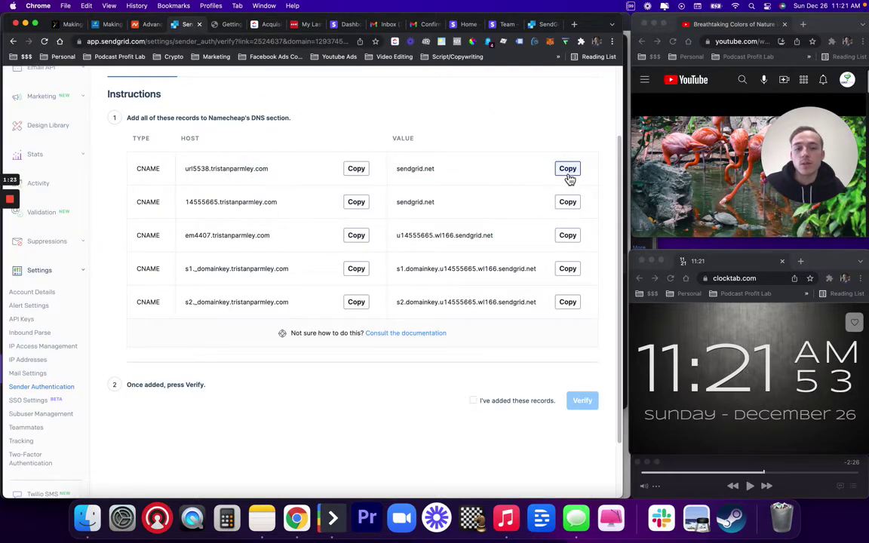
left_click(148, 24)
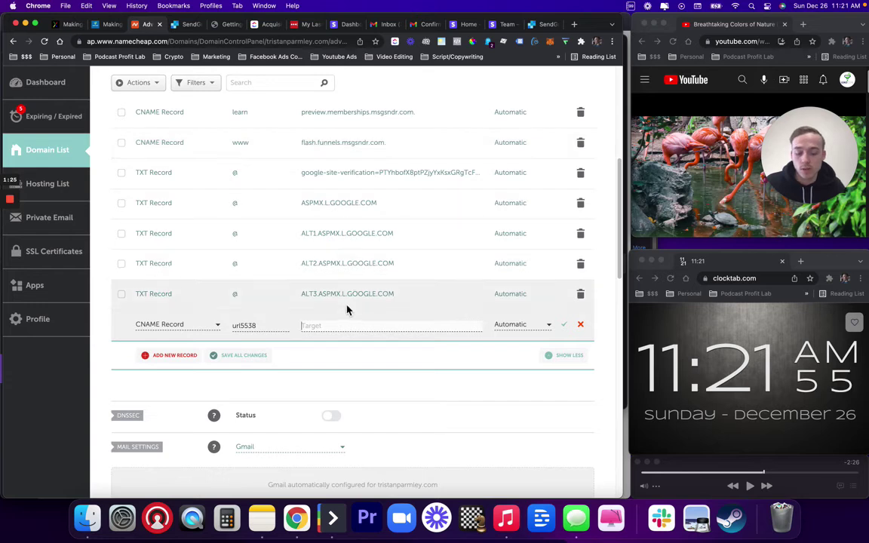
left_click(347, 325)
key("super+v")
left_click(567, 329)
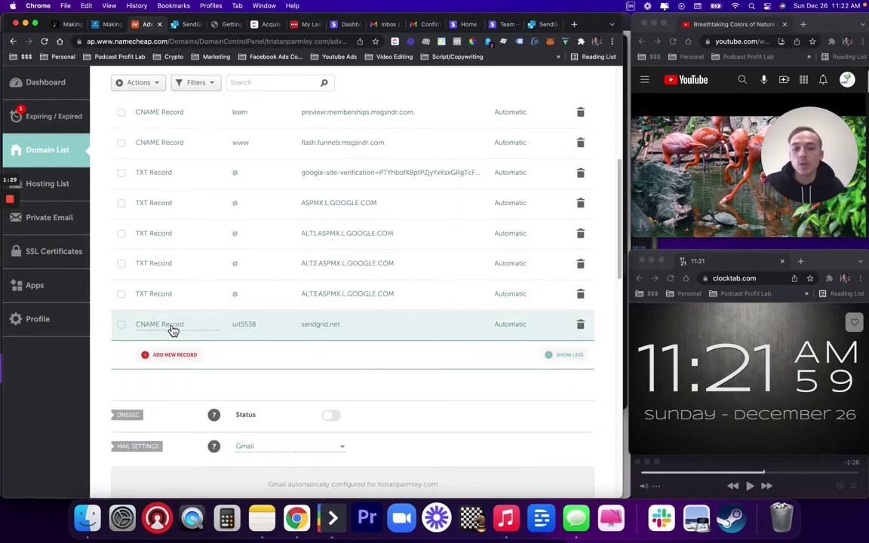
Add another record and paste the subdomain 14555665 as its host.
left_click(188, 362)
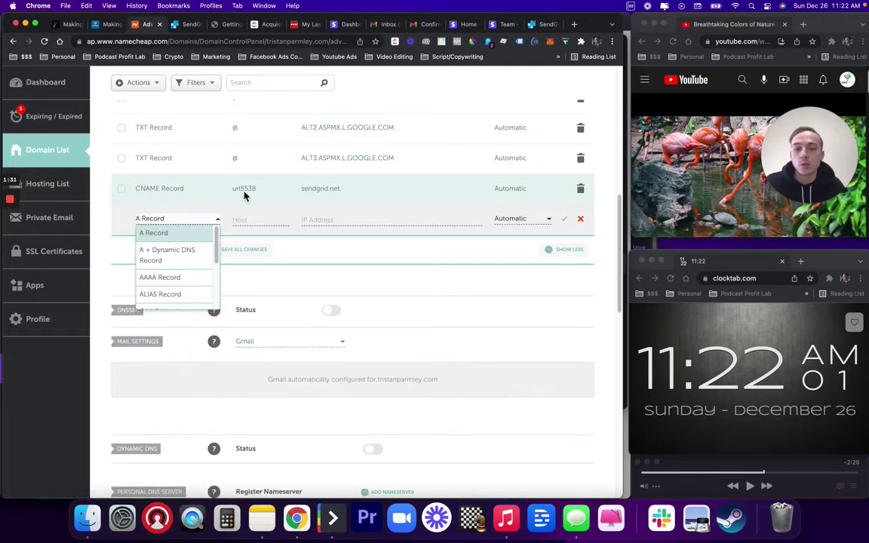
left_click(180, 24)
left_click(358, 204)
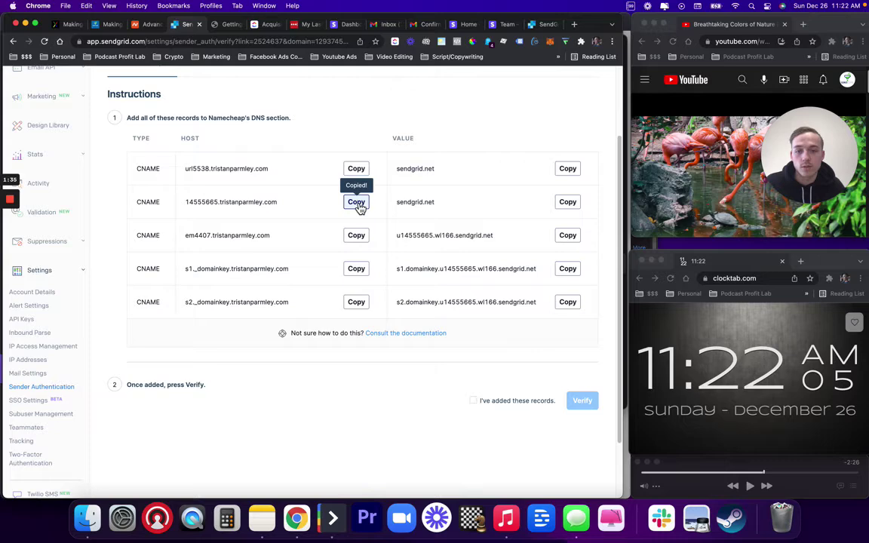
left_click_drag(219, 203, 190, 207)
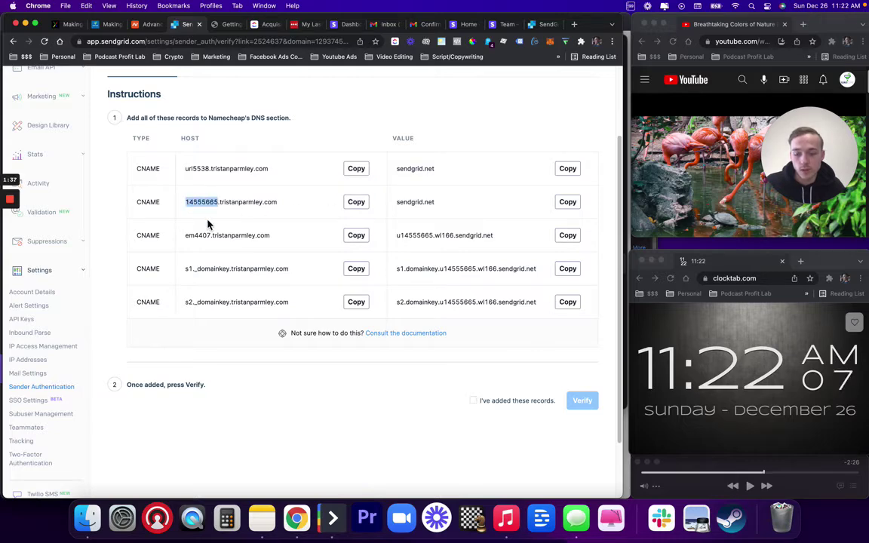
key("super+c")
left_click(145, 24)
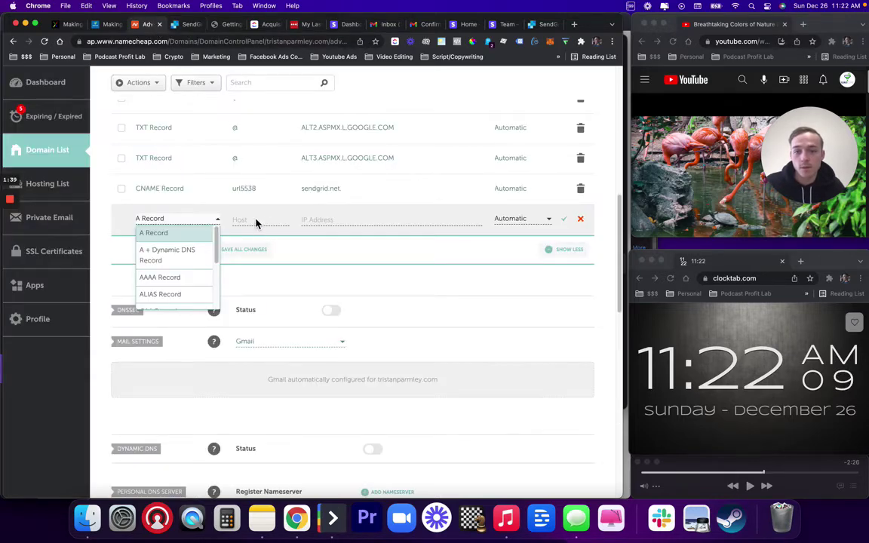
left_click(255, 220)
key("super+v")
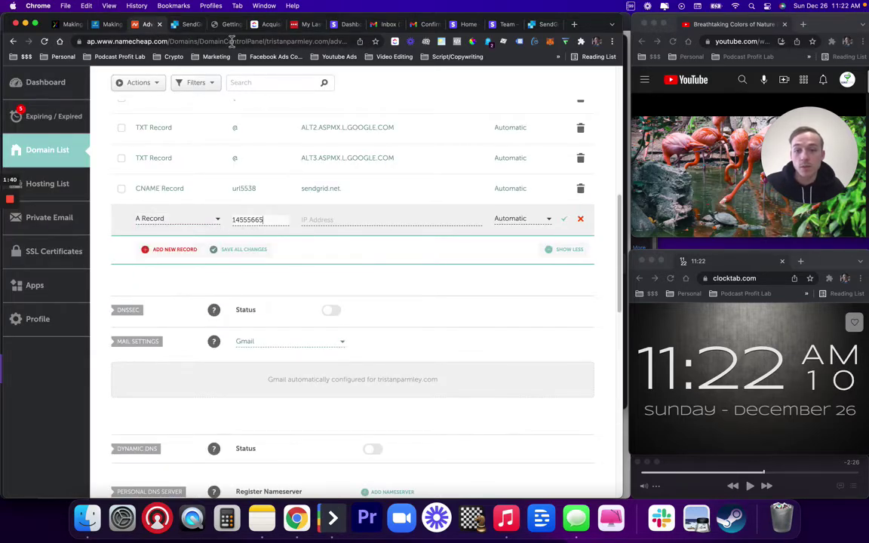
Copy the second record's value from SendGrid and set the new record's type to CNAME.
left_click(188, 25)
left_click(568, 202)
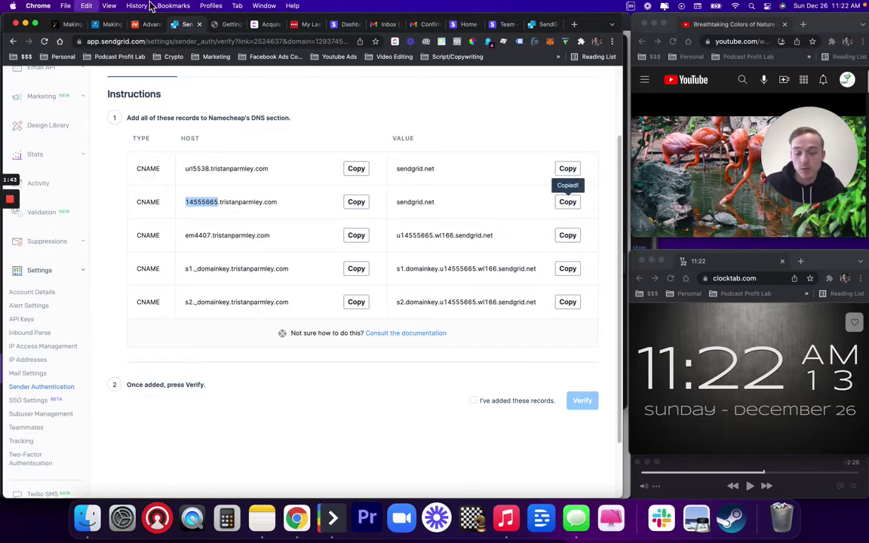
left_click(145, 25)
left_click(371, 219)
key("super+v")
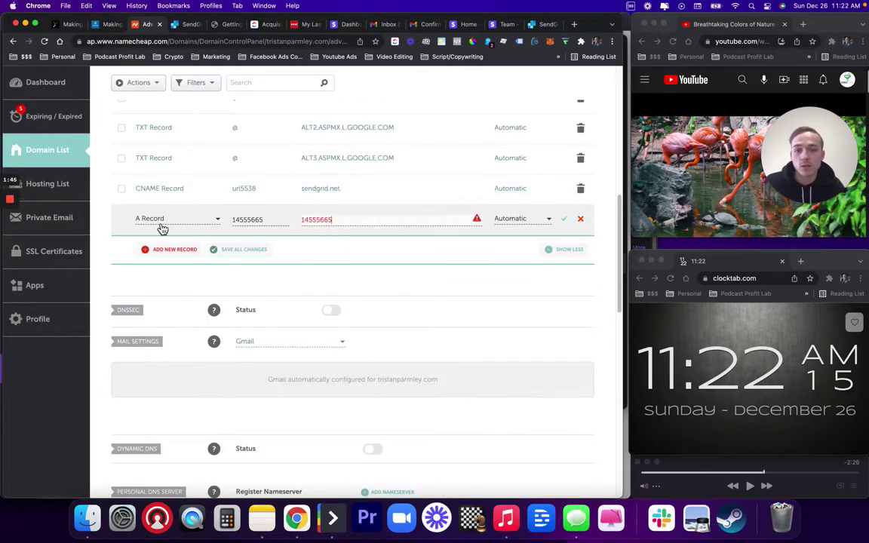
left_click(161, 219)
scroll(163, 271, "down", 3)
left_click(162, 233)
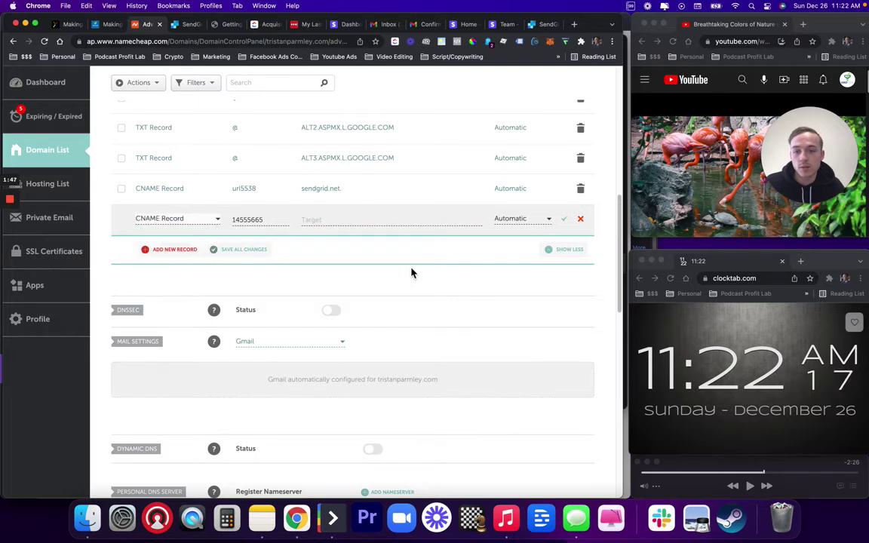
Correct the 14555665 record's target to sendgrid.net and save it.
left_click(426, 227)
key("super+v")
double_click(302, 220)
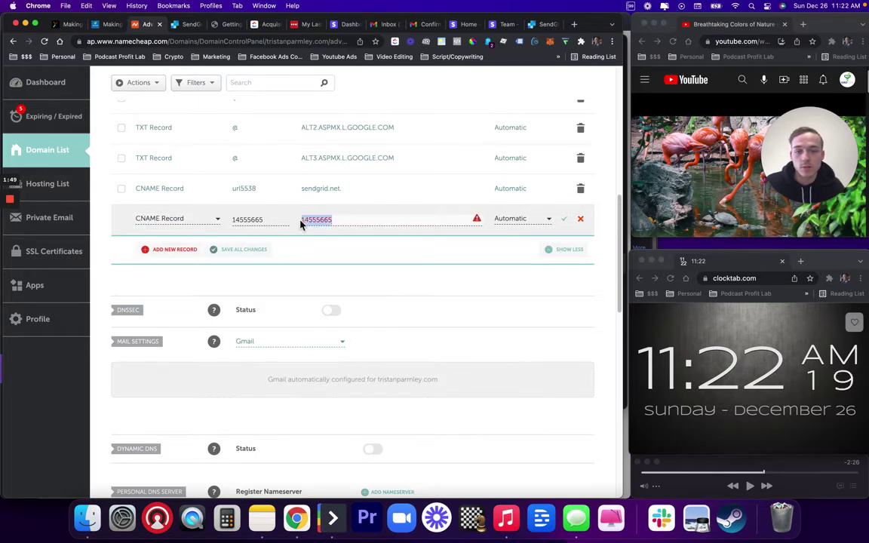
type("sendgrid.ne")
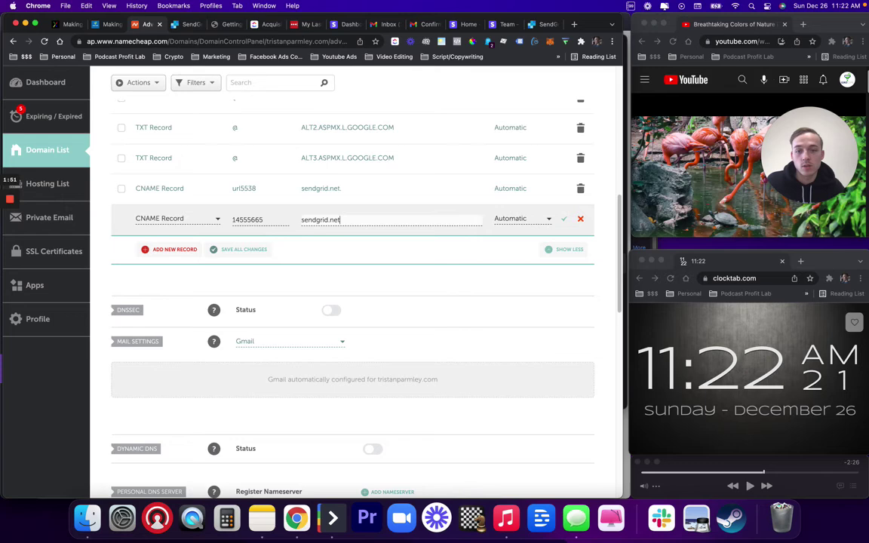
type("t")
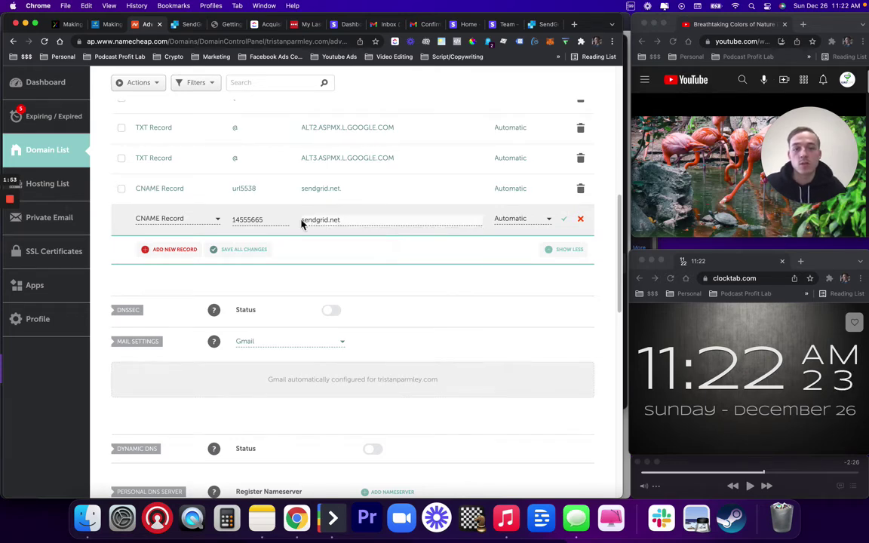
left_click(566, 222)
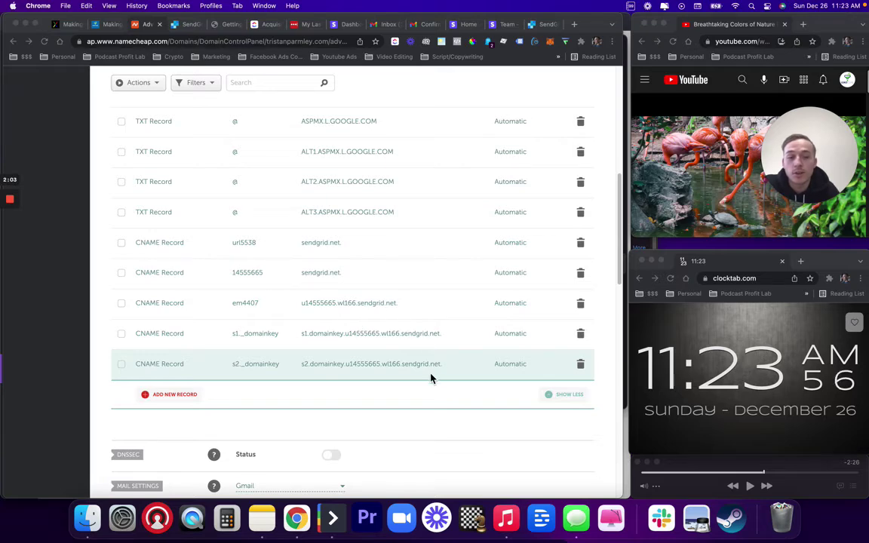
left_click(97, 24)
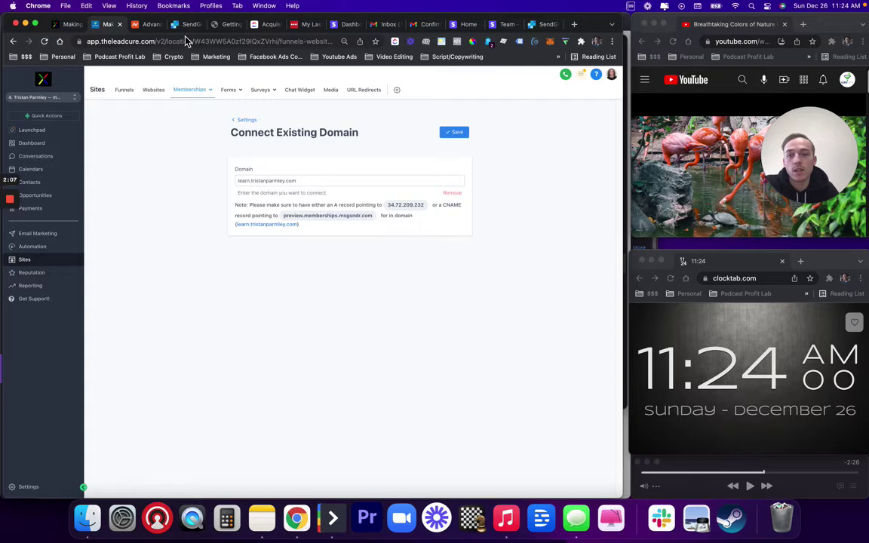
Confirm the records were added, verify tristanparmley.com, and cross-check Namecheap's CNAME list.
left_click(187, 26)
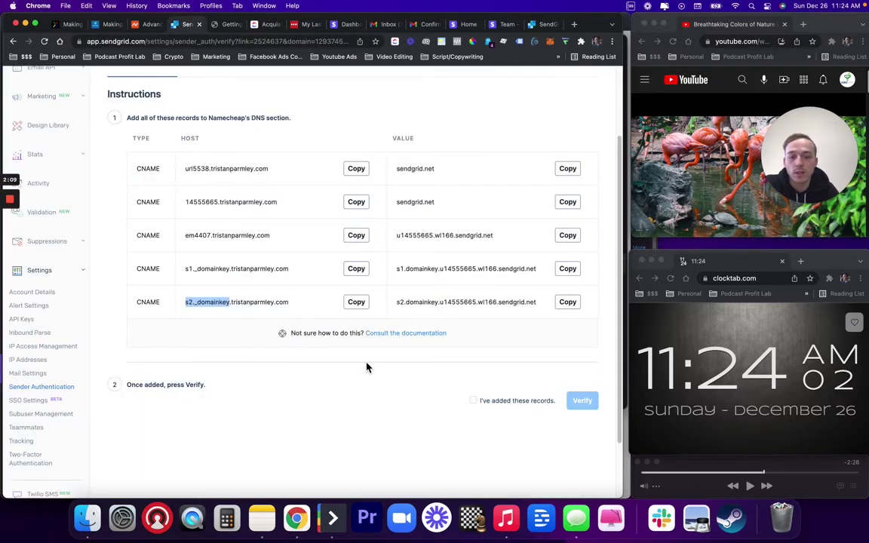
left_click(474, 405)
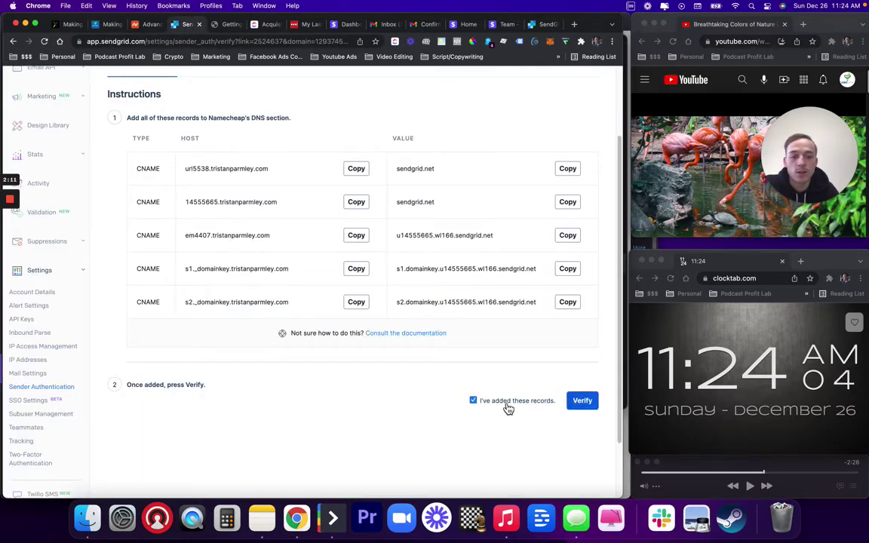
left_click(583, 402)
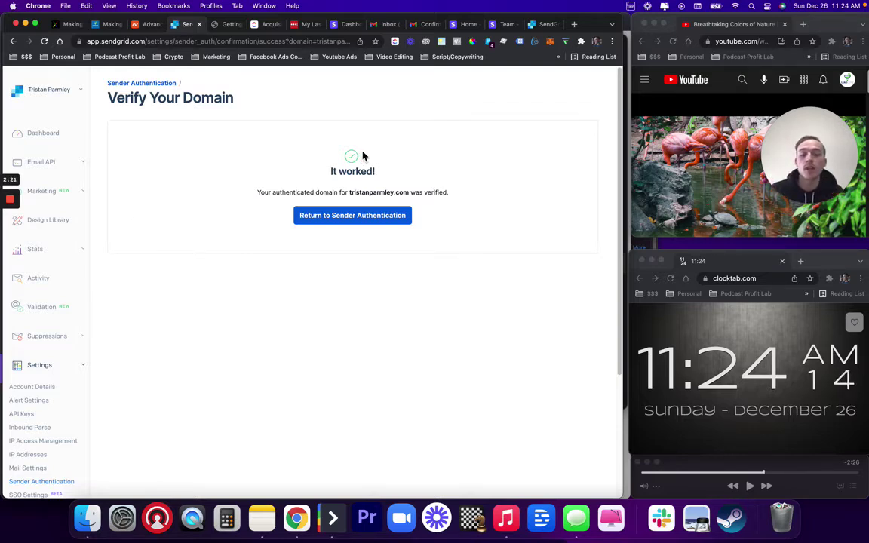
left_click(146, 26)
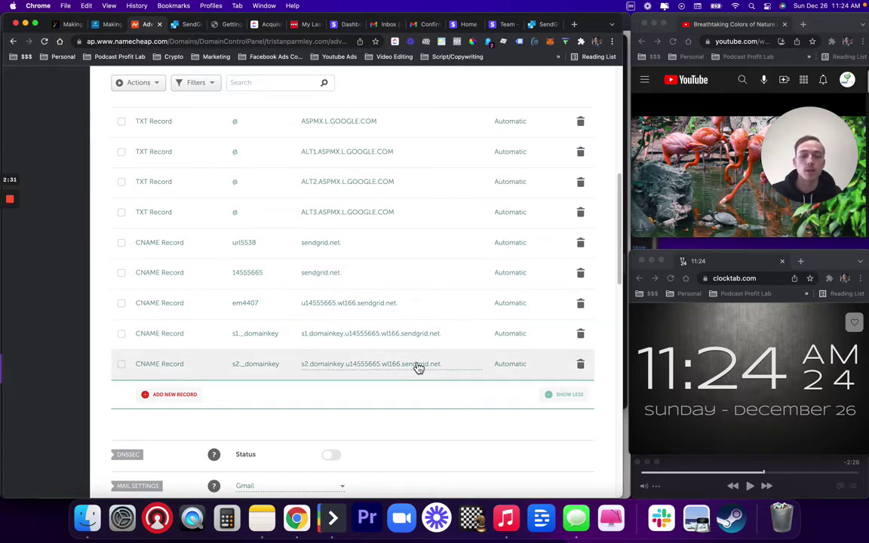
left_click(175, 25)
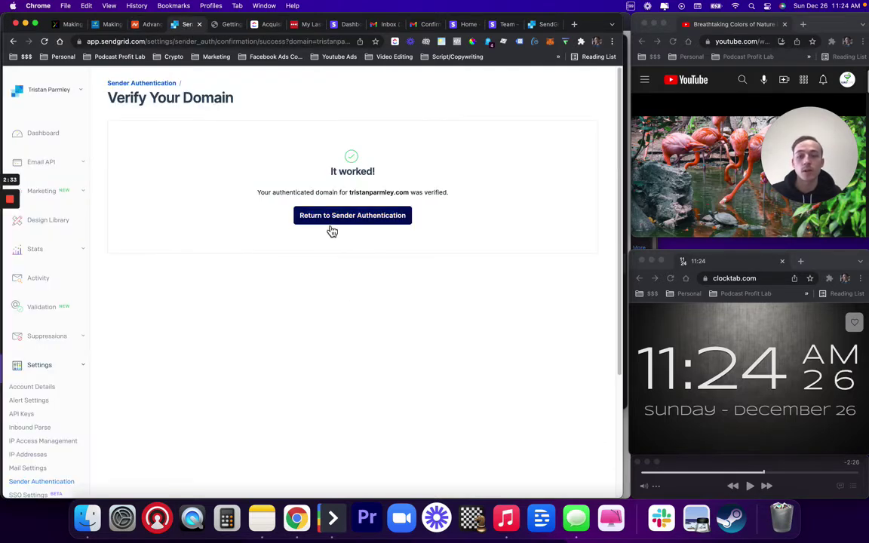
Delete the pending url1127.tristanparmley.com entry from the Link Branding list.
left_click(331, 219)
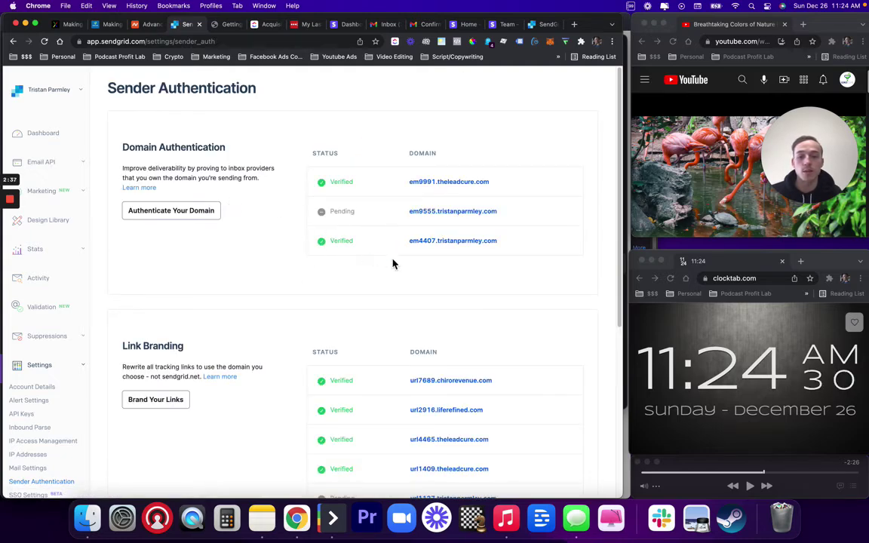
scroll(483, 330, "down", 3)
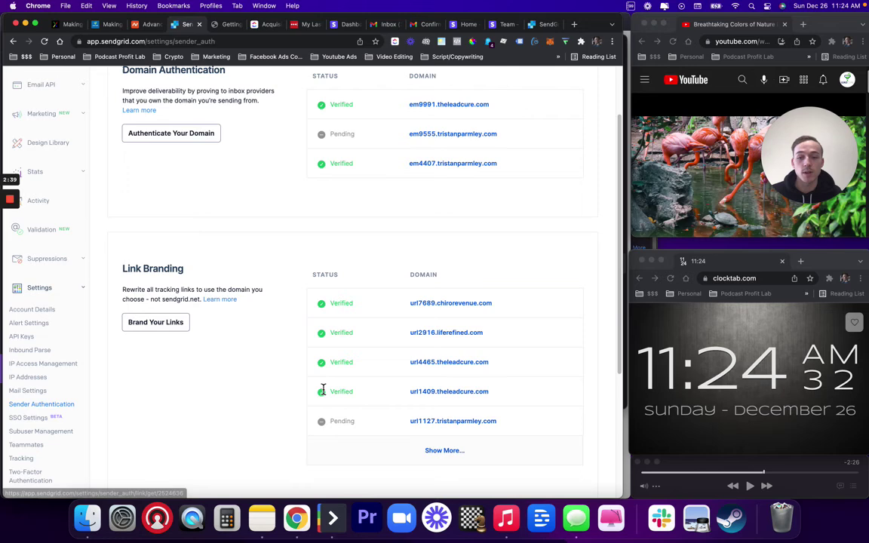
scroll(417, 425, "up", 3)
left_click(417, 424)
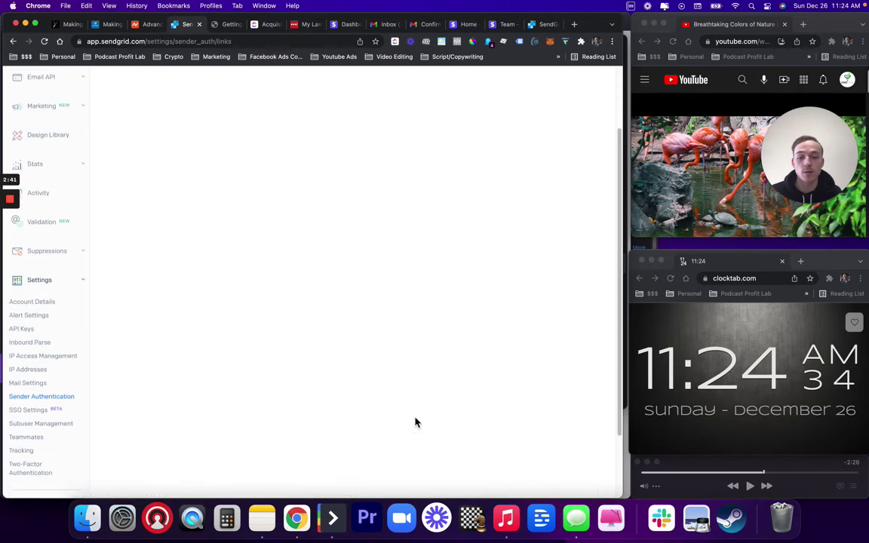
scroll(414, 421, "up", 5)
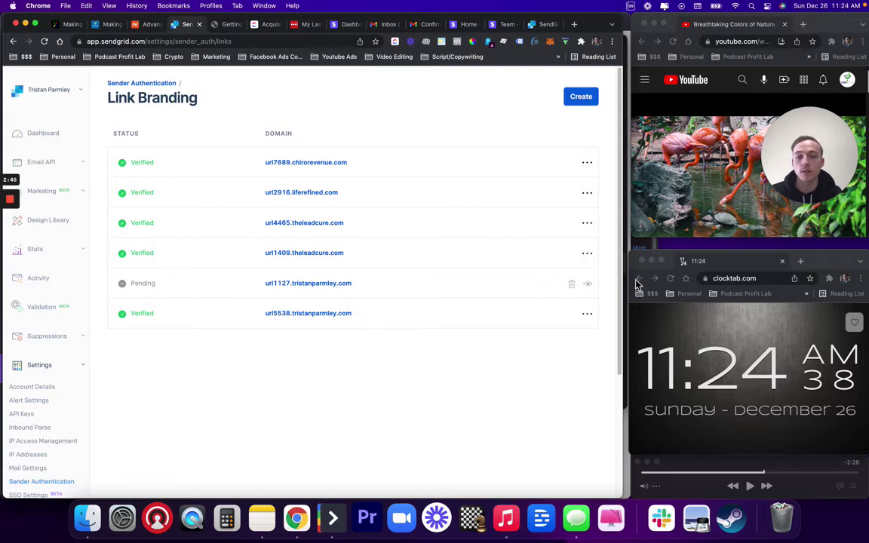
left_click(572, 287)
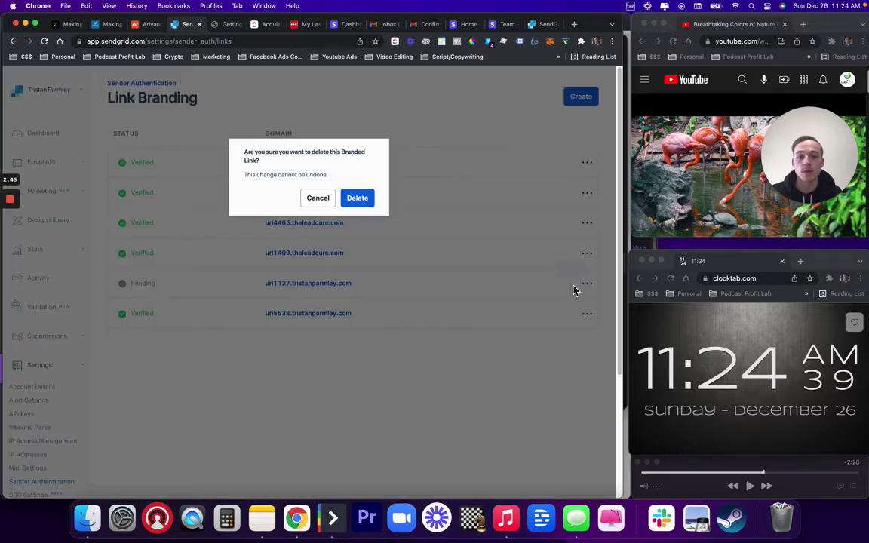
left_click(346, 203)
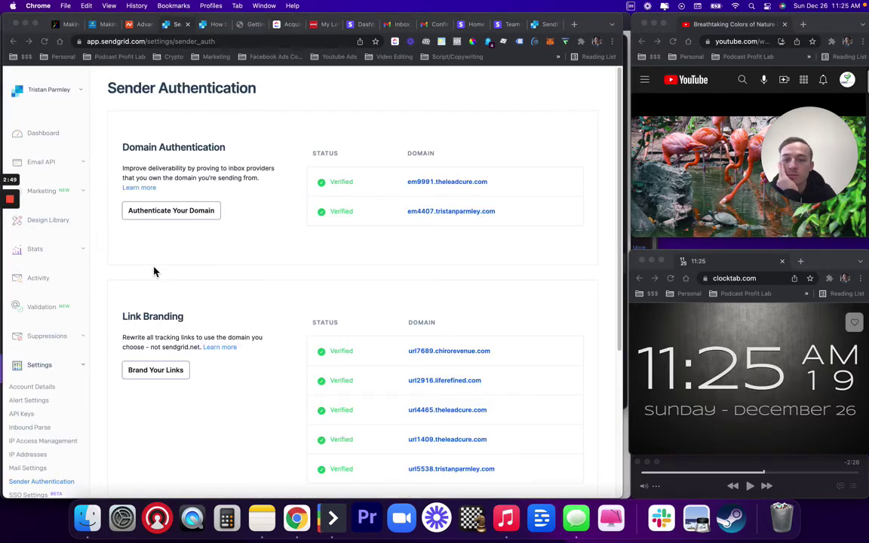
left_click(11, 238)
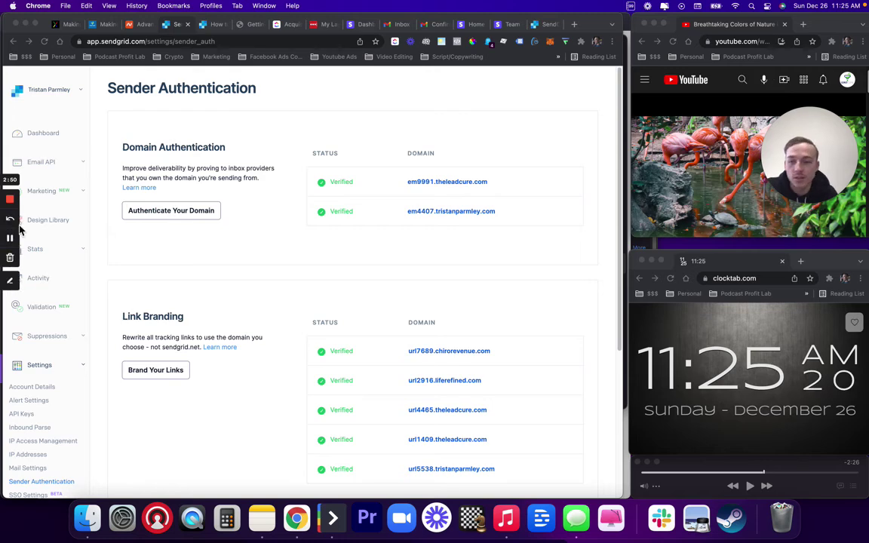
Go to GoHighLevel's Settings and open SMTP & Mailgun Services.
left_click(104, 25)
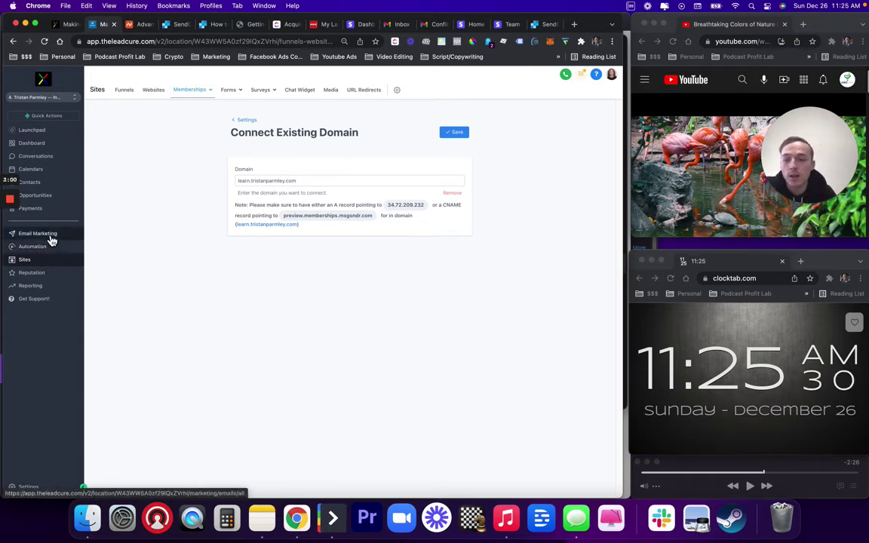
left_click(29, 488)
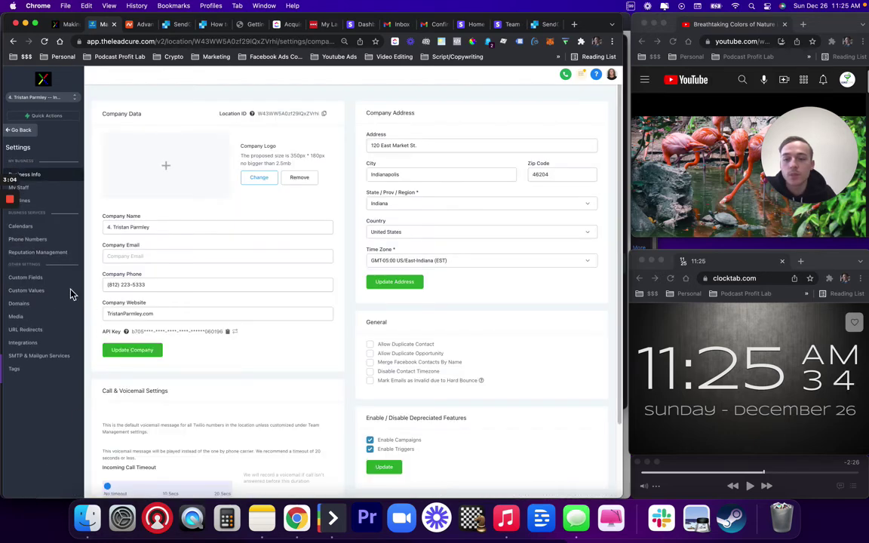
left_click(42, 356)
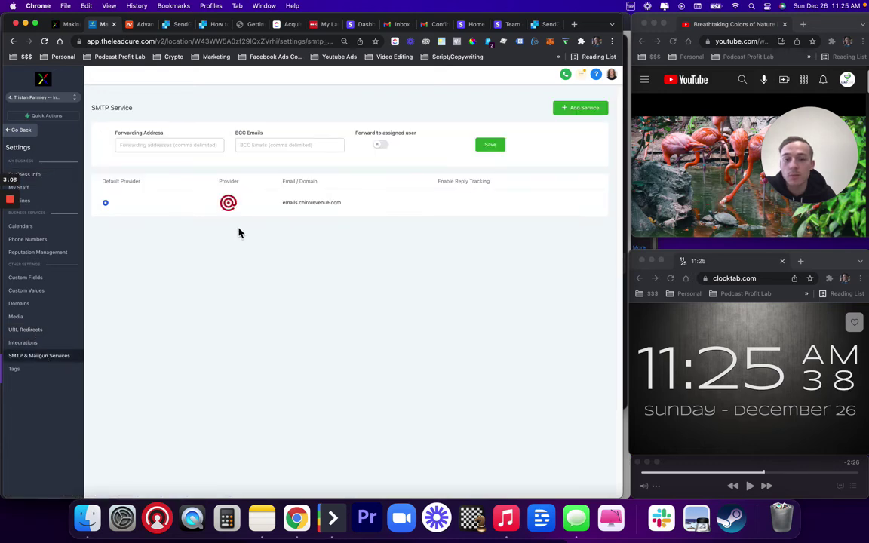
left_click(578, 109)
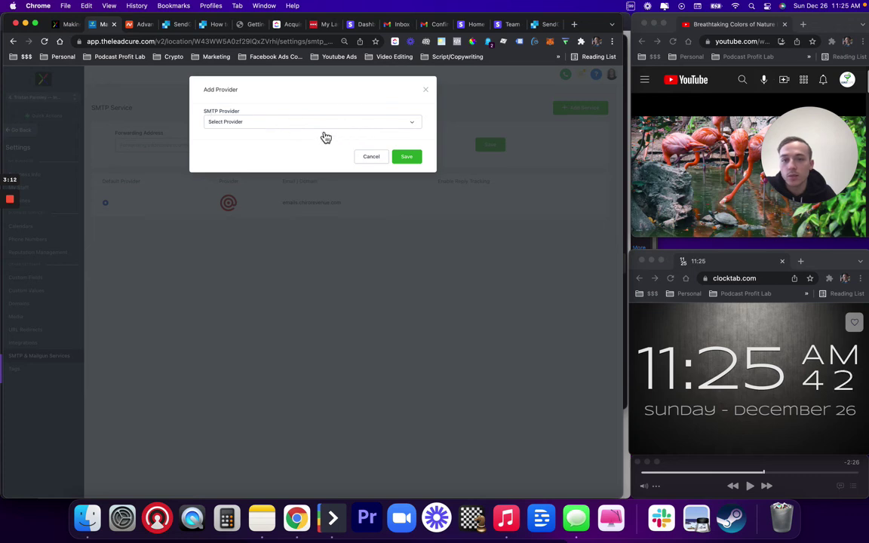
left_click(260, 124)
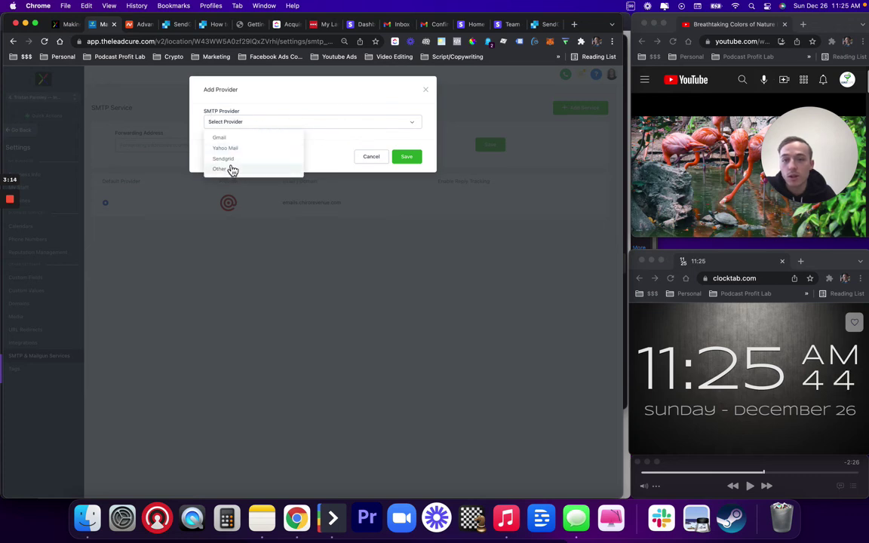
left_click(228, 151)
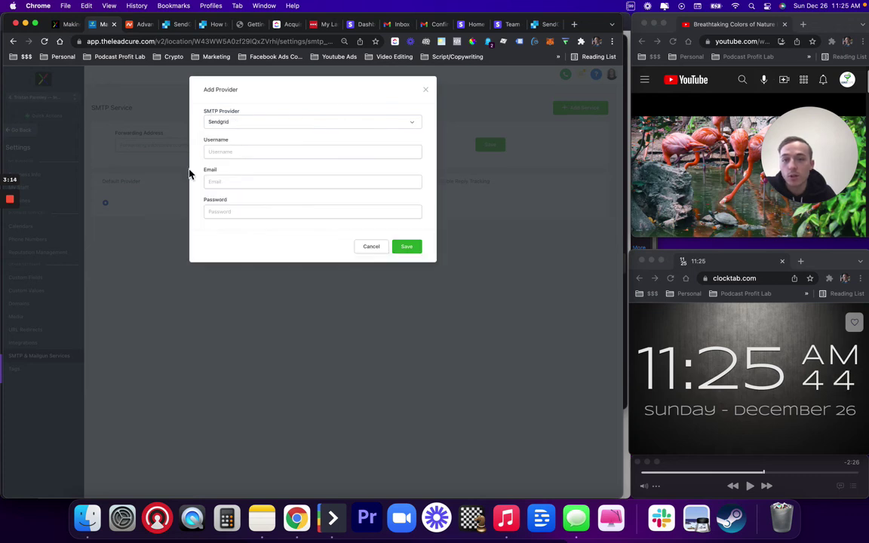
left_click(426, 90)
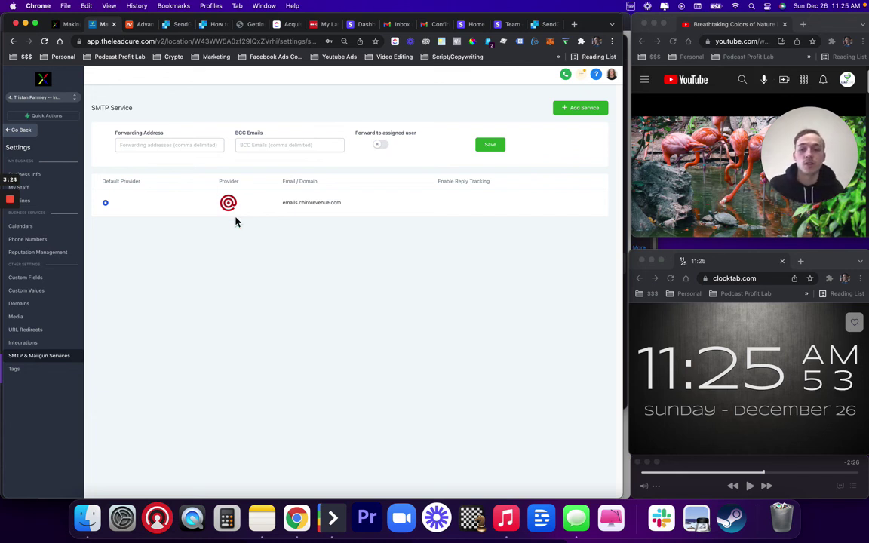
mouse_move(11, 202)
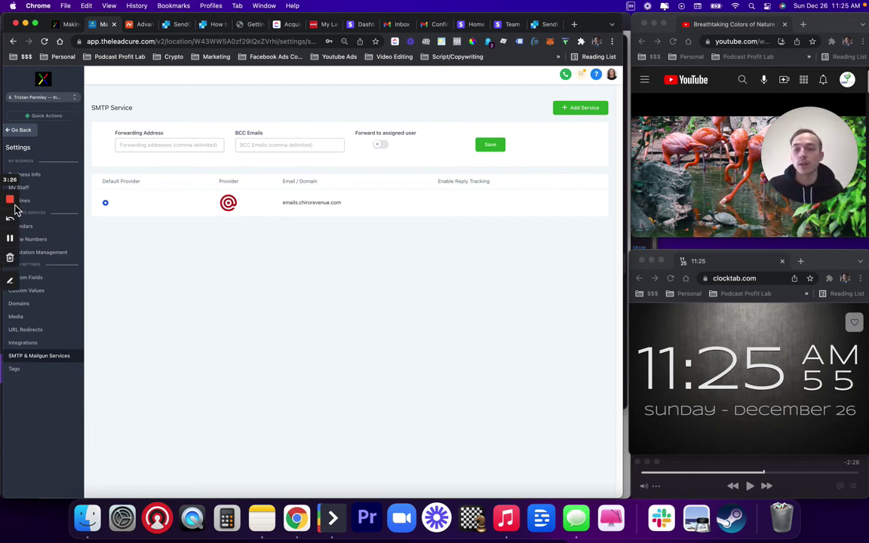